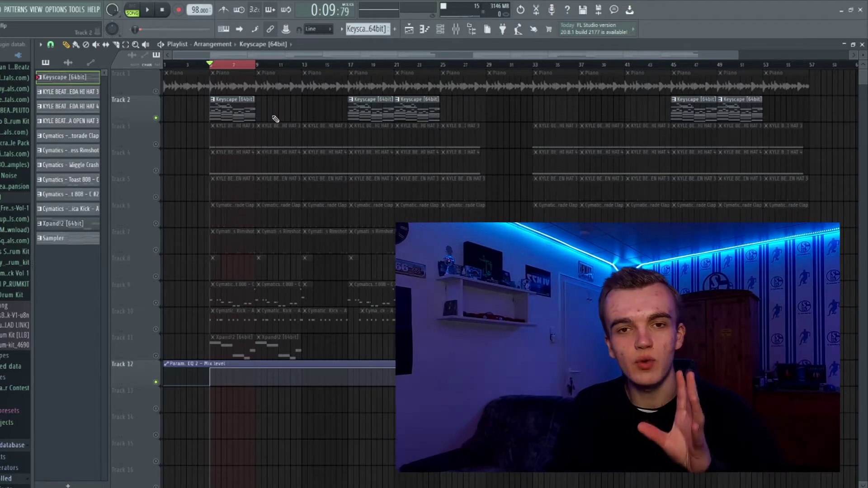
Open the Keyscape piano pattern, zoom and scroll through its chords, then stop playback
{"action": "double_click", "coordinate": [234, 112]}
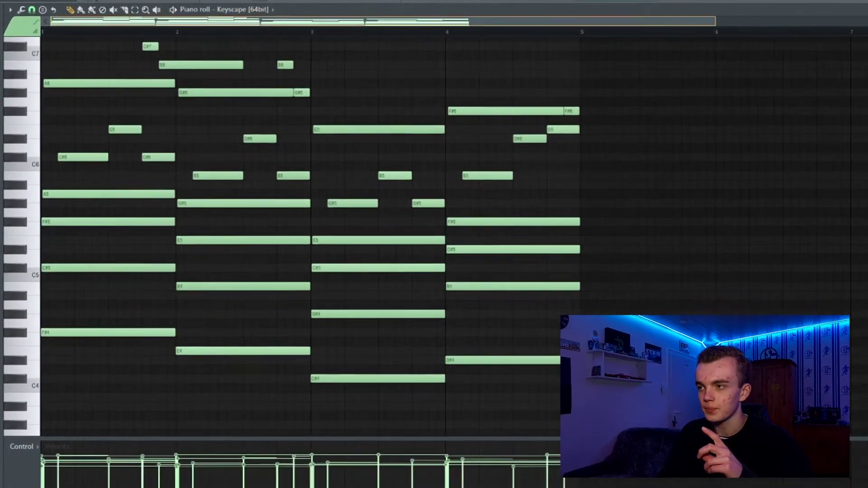
{"action": "left_click_drag", "start_coordinate": [734, 17], "coordinate": [765, 17]}
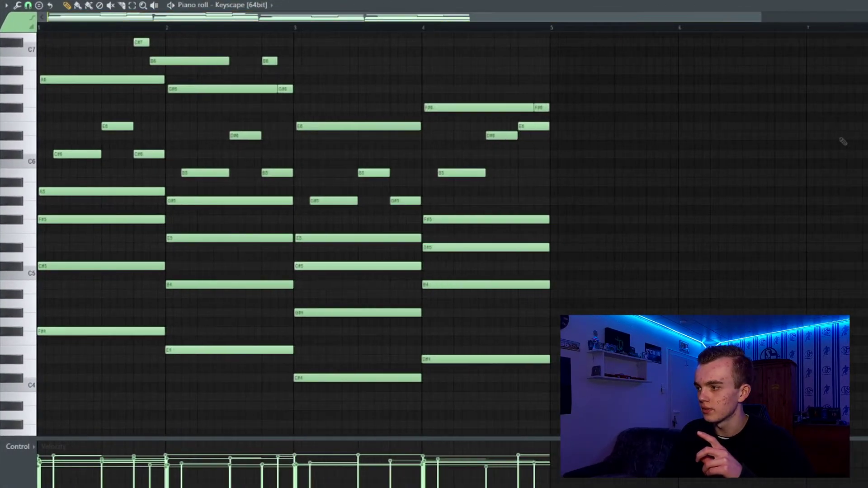
{"action": "scroll", "coordinate": [294, 227], "scroll_direction": "up", "scroll_amount": 3}
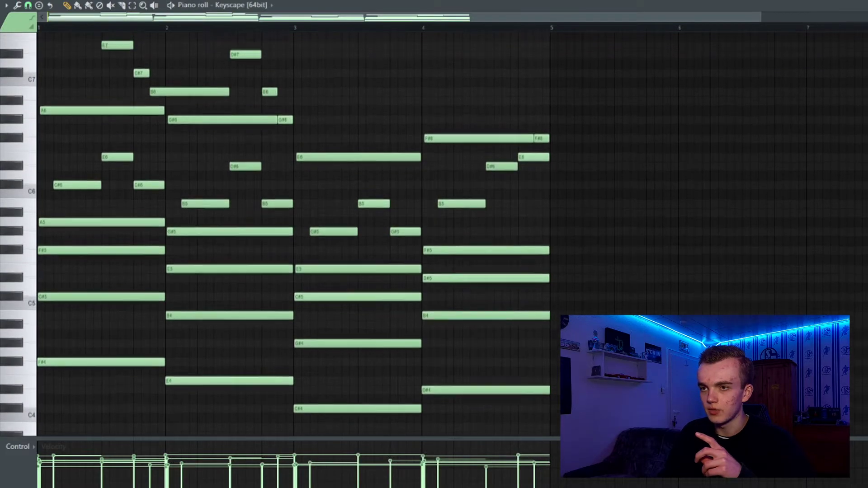
{"action": "scroll", "coordinate": [294, 226], "scroll_direction": "down", "scroll_amount": 1}
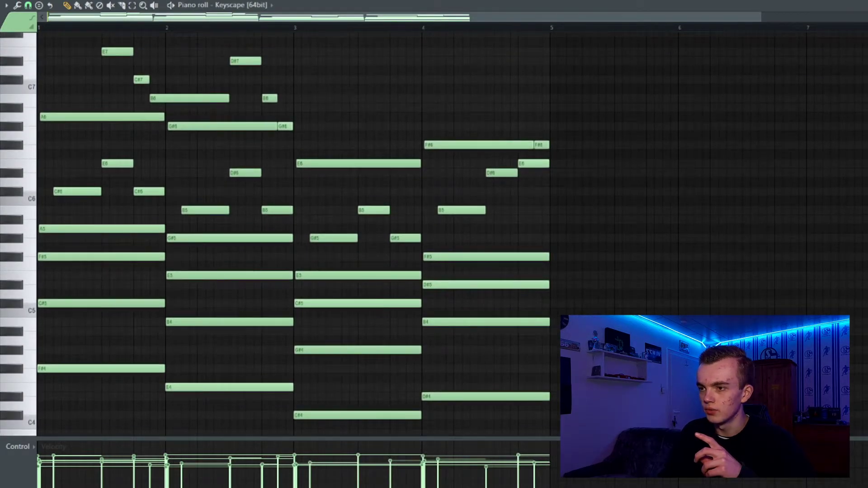
{"action": "scroll", "coordinate": [294, 226], "scroll_direction": "down", "scroll_amount": 1}
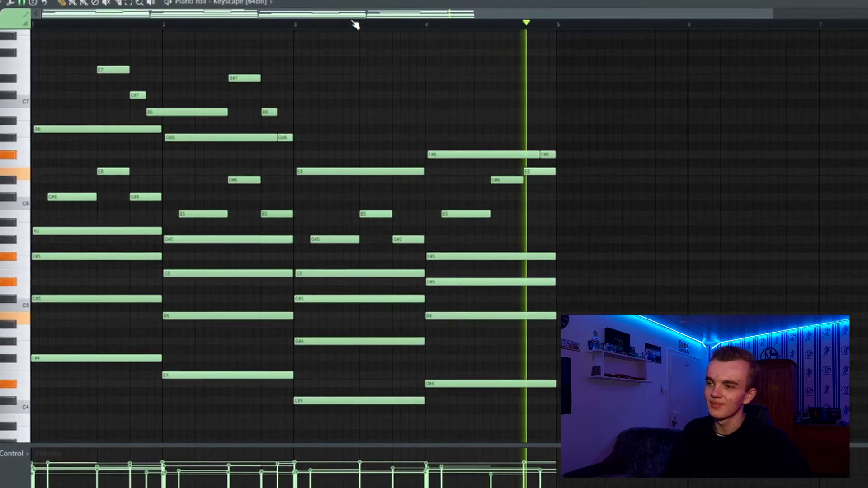
{"action": "key", "text": "space"}
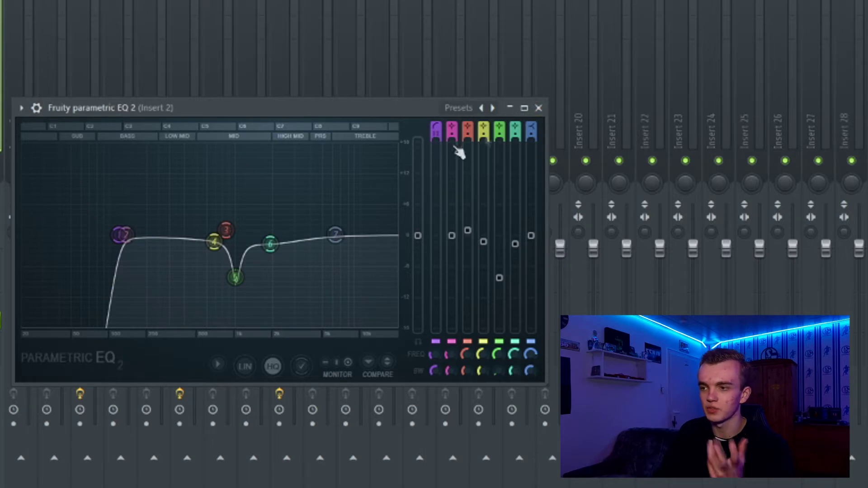
Load Keyscape's Belltone Celeste Vintage Tremolo preset, play it, and open the Andromeda Hi Hat 3 pattern
{"action": "left_click", "coordinate": [538, 108]}
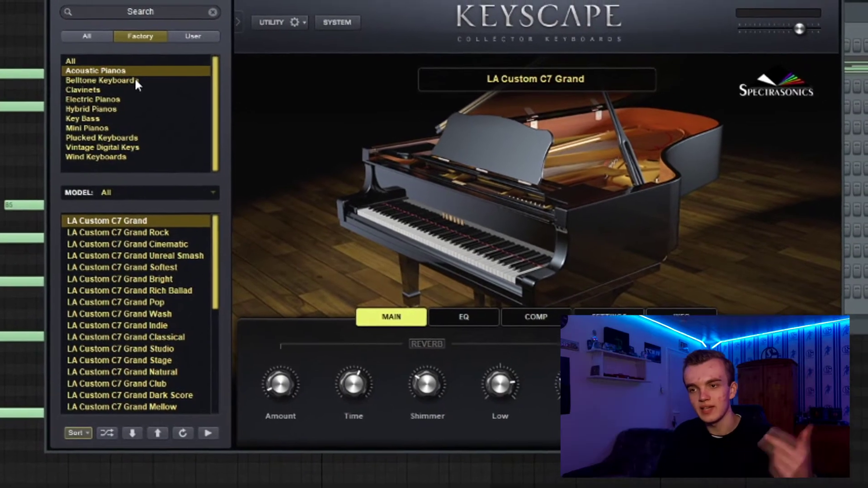
{"action": "left_click", "coordinate": [145, 65]}
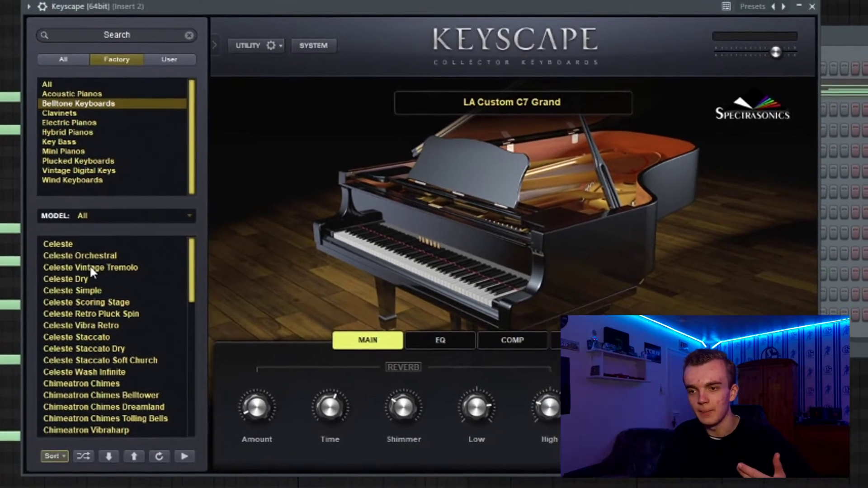
{"action": "left_click", "coordinate": [98, 260]}
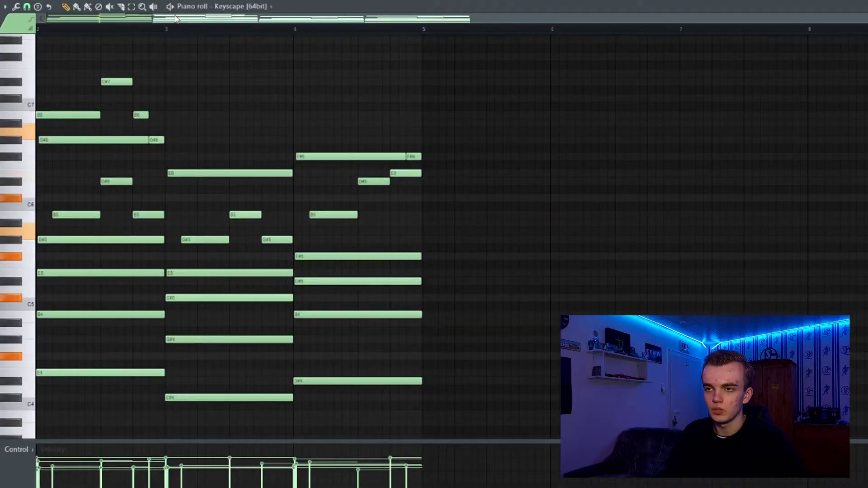
{"action": "key", "text": "space"}
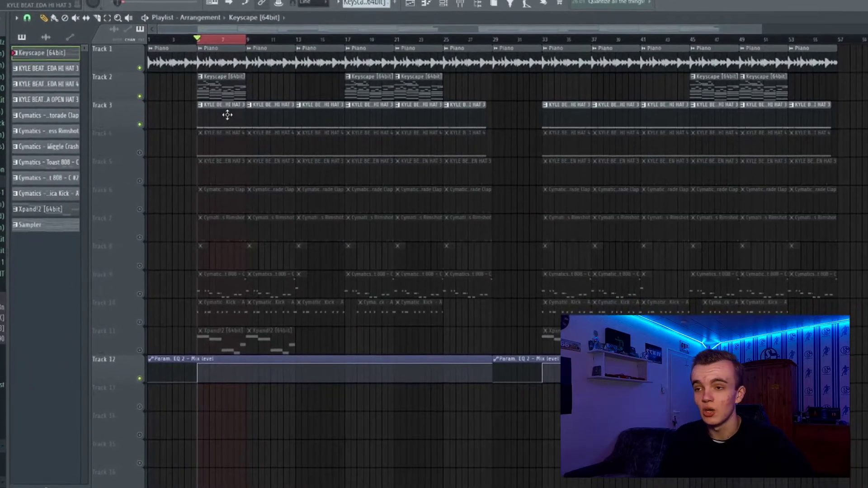
{"action": "double_click", "coordinate": [230, 120]}
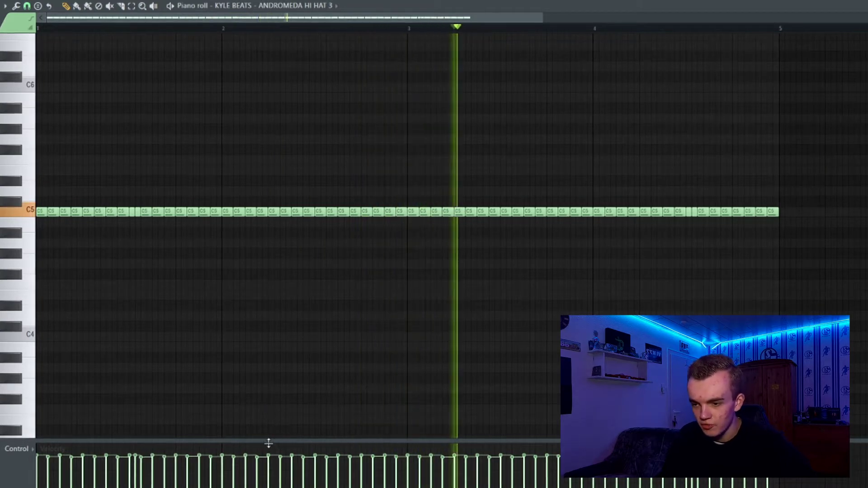
Inspect the Andromeda Hi Hat 3 velocities, then unmute the second hi-hat layer on Track 4
{"action": "left_click_drag", "start_coordinate": [268, 441], "coordinate": [287, 339]}
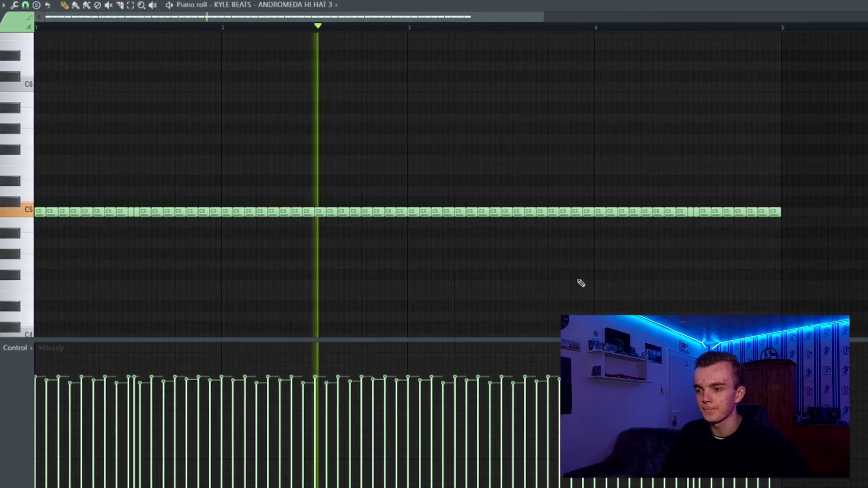
{"action": "key", "text": "F5"}
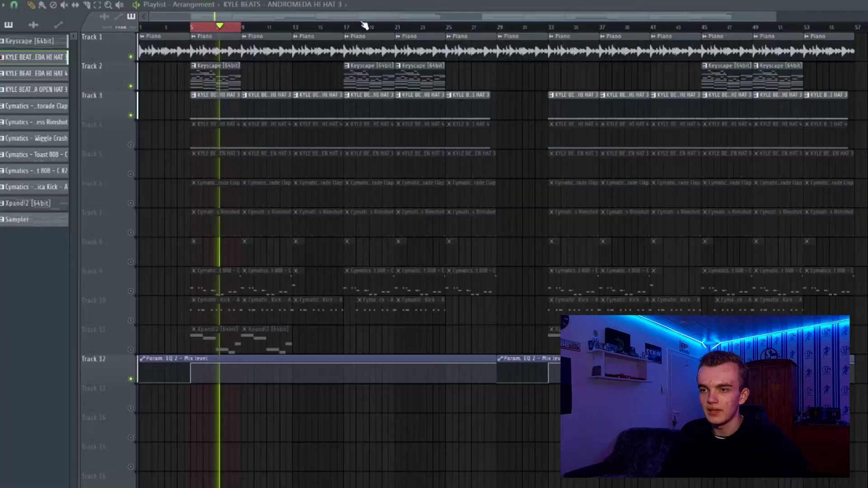
{"action": "left_click", "coordinate": [131, 144]}
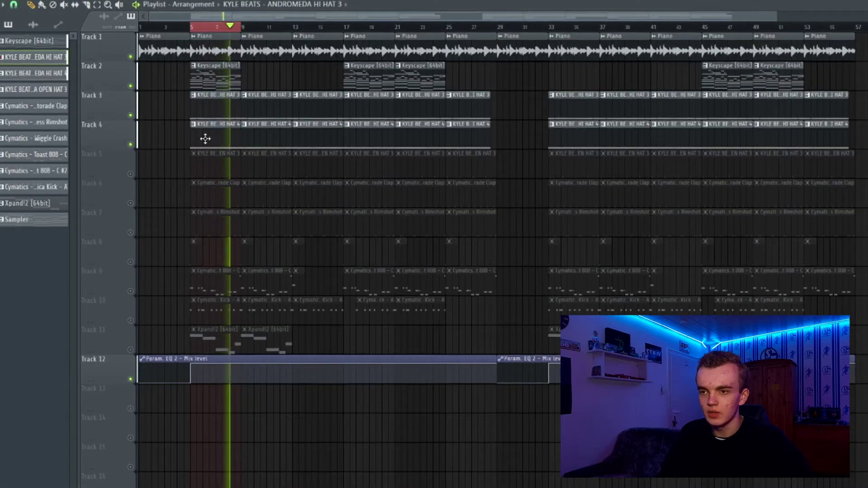
Review the Andromeda Hi Hat 4 pattern, then unmute the open hat track in the playlist
{"action": "double_click", "coordinate": [205, 138]}
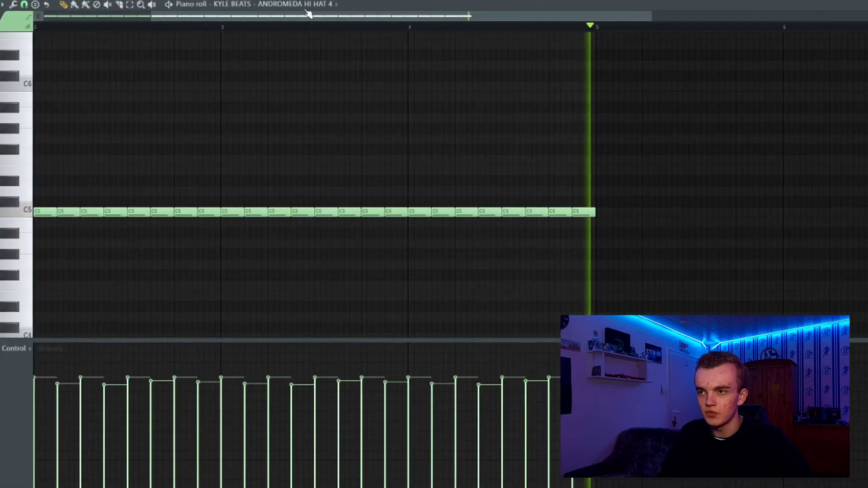
{"action": "left_click_drag", "start_coordinate": [303, 19], "coordinate": [196, 19]}
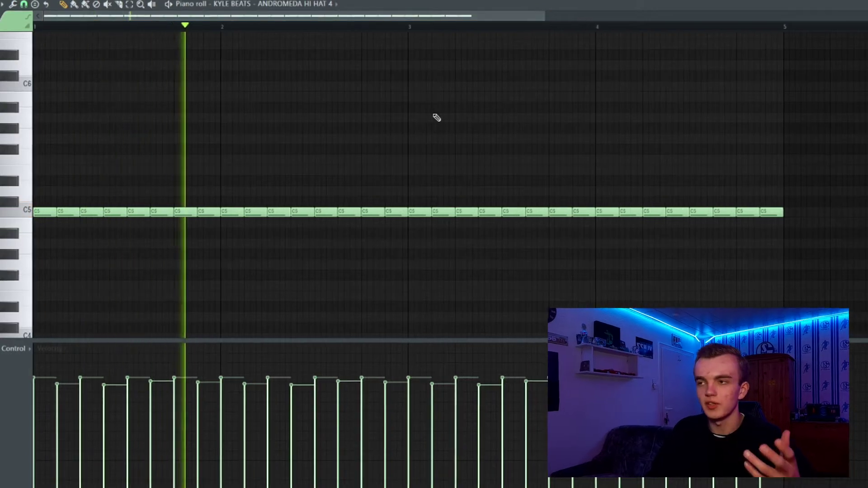
{"action": "key", "text": "F6"}
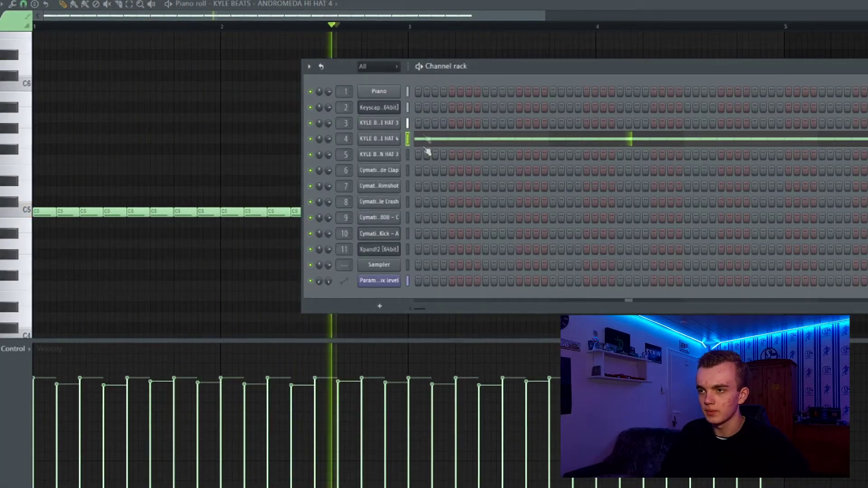
{"action": "key", "text": "F6"}
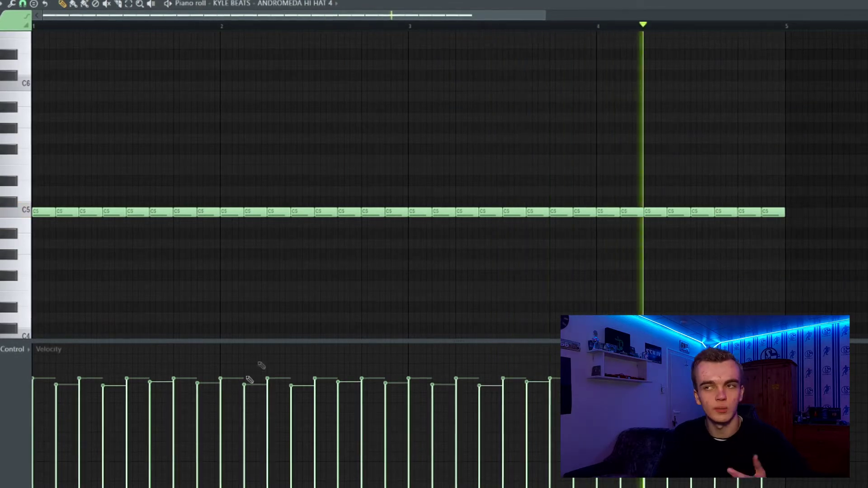
{"action": "key", "text": "F5"}
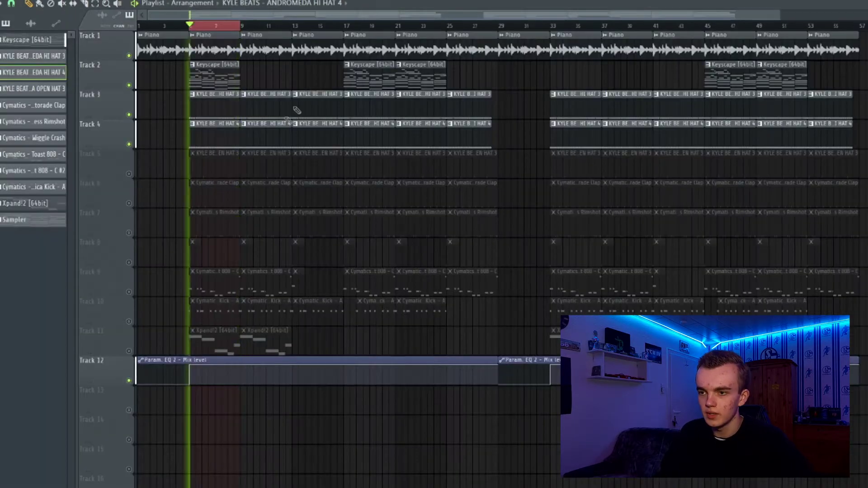
{"action": "left_click", "coordinate": [128, 174]}
Check the open hat pattern, then unmute the clap track and view its Gatorade Clap notes
{"action": "double_click", "coordinate": [201, 163]}
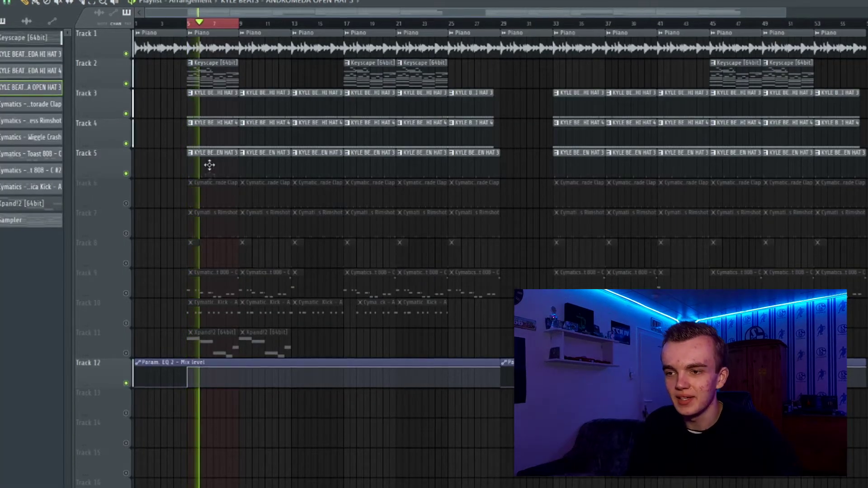
{"action": "left_click", "coordinate": [127, 204]}
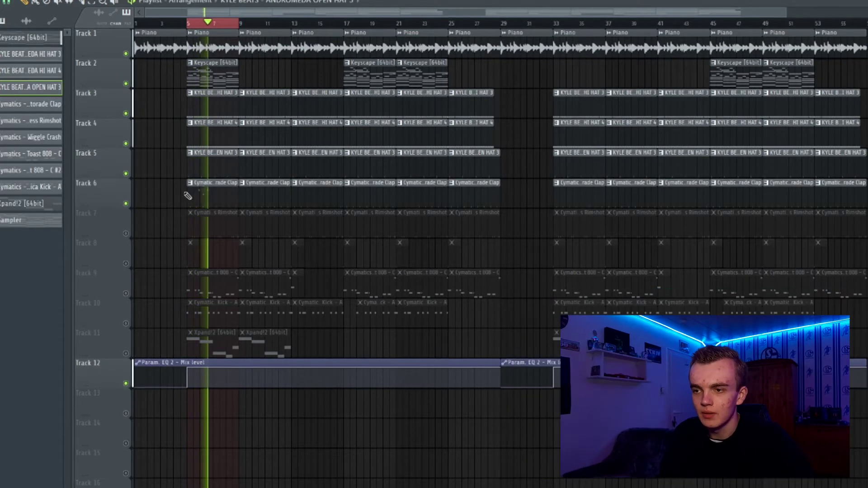
{"action": "double_click", "coordinate": [207, 199]}
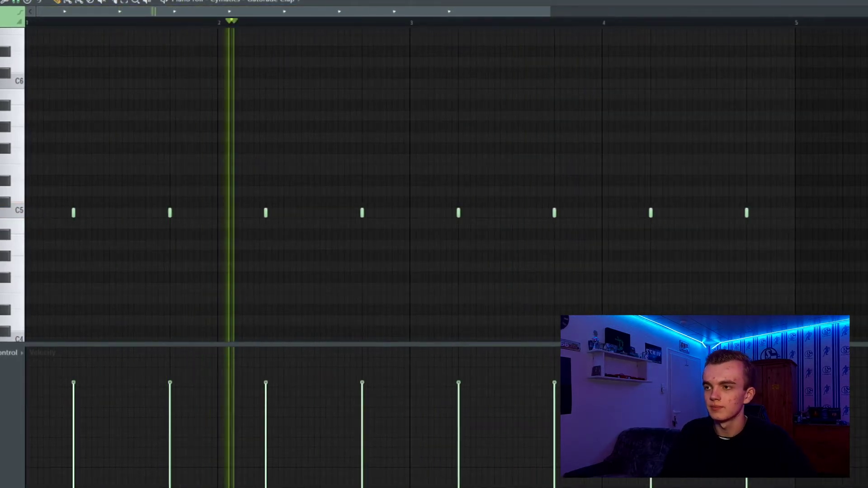
Unmute the rimshot track in the playlist and view the current pattern's notes
{"action": "key", "text": "F5"}
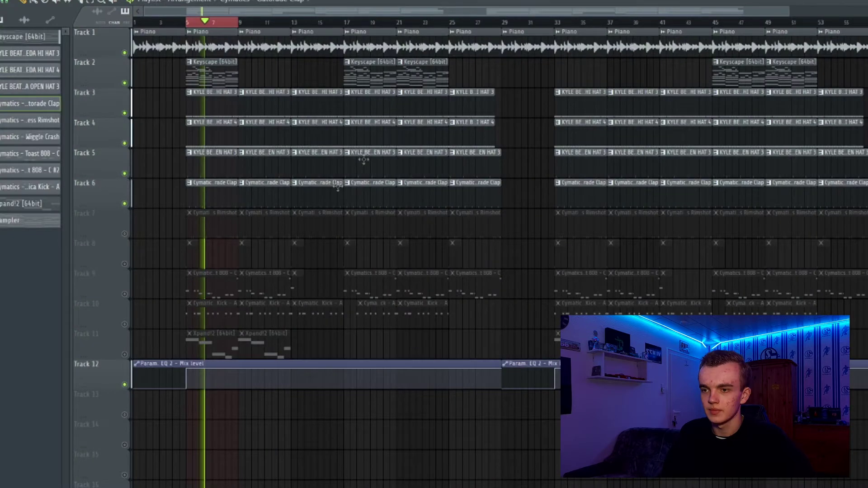
{"action": "left_click", "coordinate": [125, 235]}
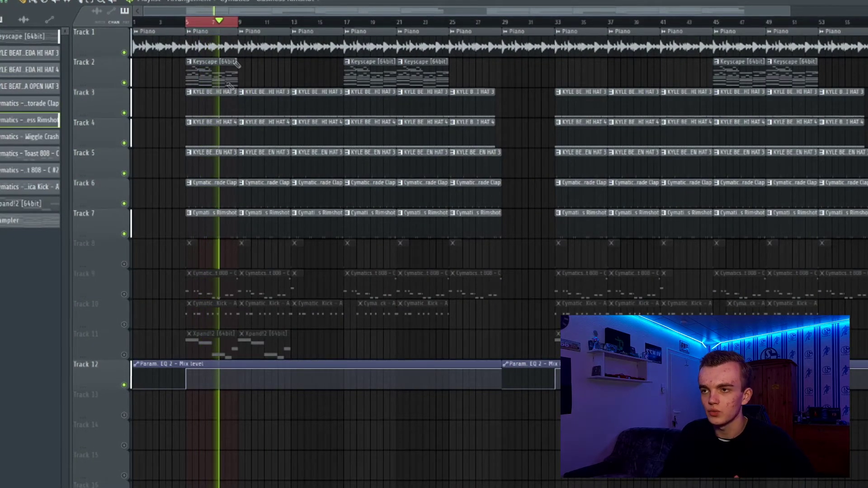
{"action": "key", "text": "F7"}
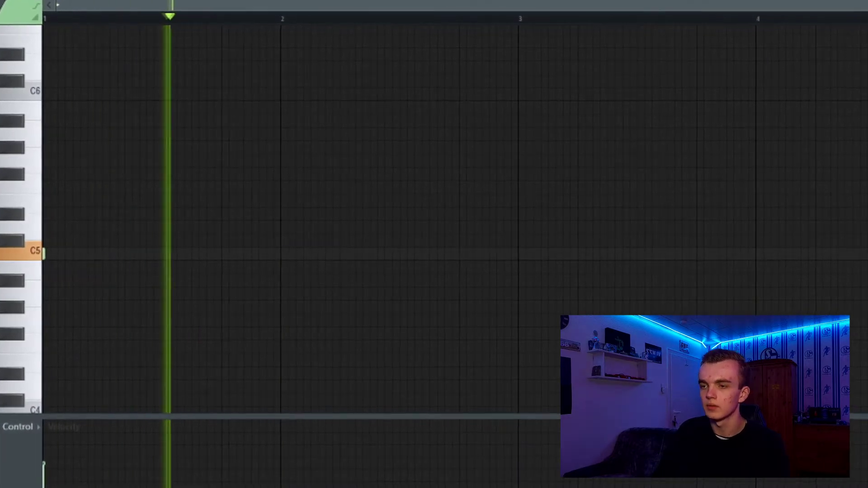
Bring up the mixer to check the channel levels
{"action": "key", "text": "F9"}
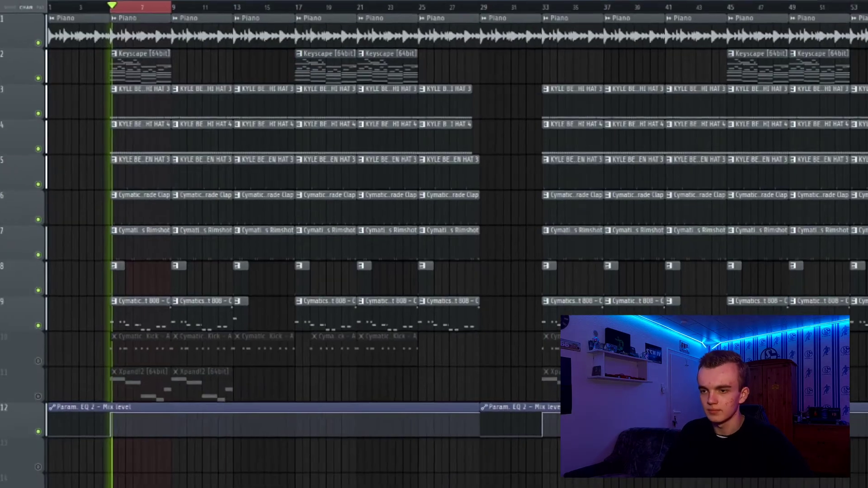
Unmute the Cymatics Harmonica Kick on Track 10 and adjust the window layout
{"action": "left_click", "coordinate": [38, 360]}
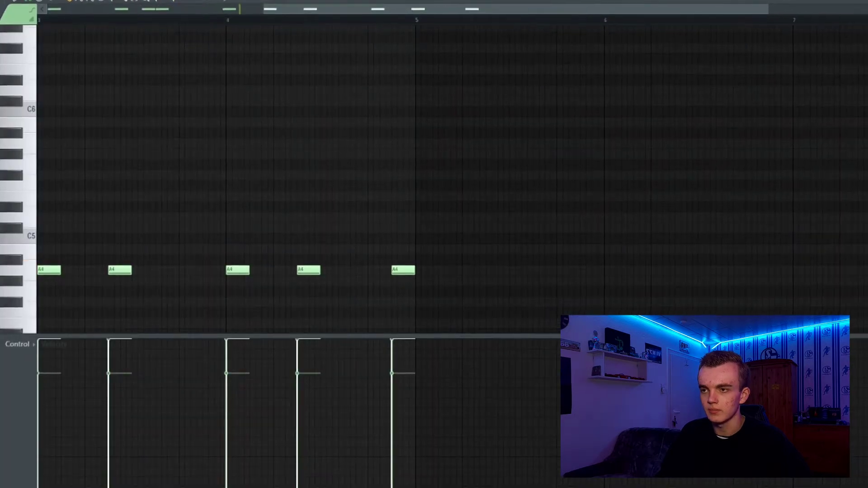
{"action": "left_click_drag", "start_coordinate": [341, 11], "coordinate": [130, 86]}
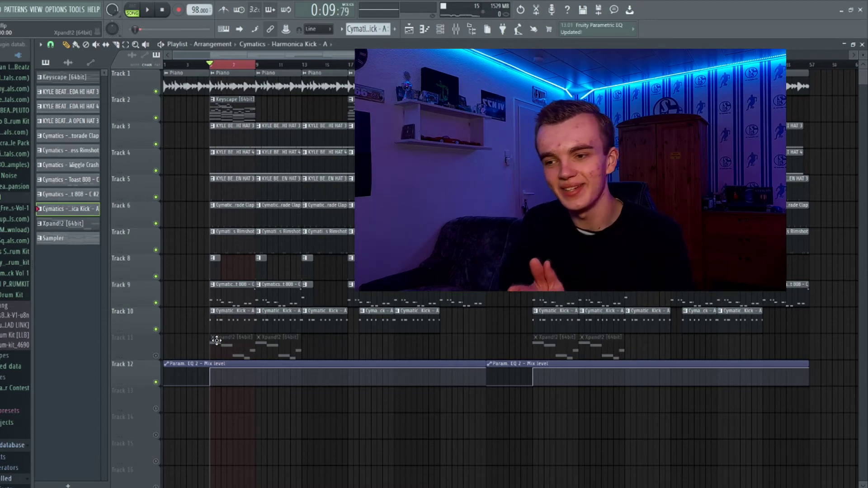
Unmute the Xpand!2 strings on Track 11, review its melody notes, and bring up the mixer
{"action": "left_click", "coordinate": [217, 340]}
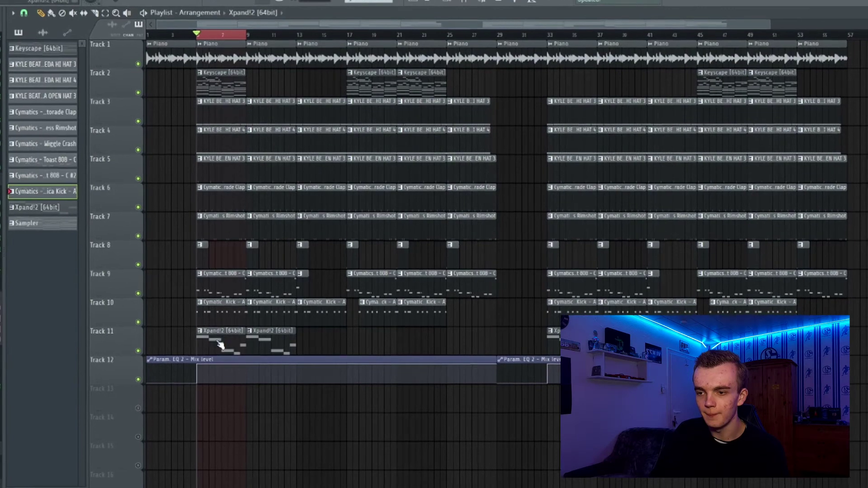
{"action": "double_click", "coordinate": [219, 341]}
{"action": "left_click_drag", "start_coordinate": [162, 18], "coordinate": [149, 19]}
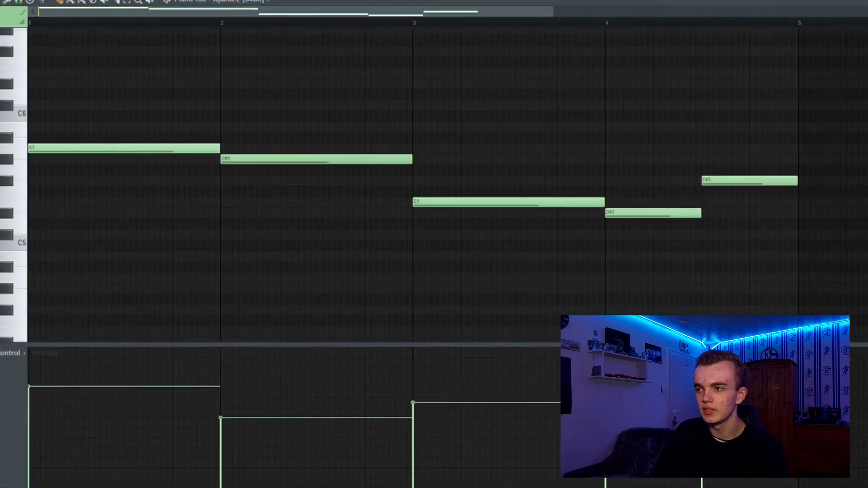
{"action": "scroll", "coordinate": [143, 20], "scroll_direction": "down", "scroll_amount": 2}
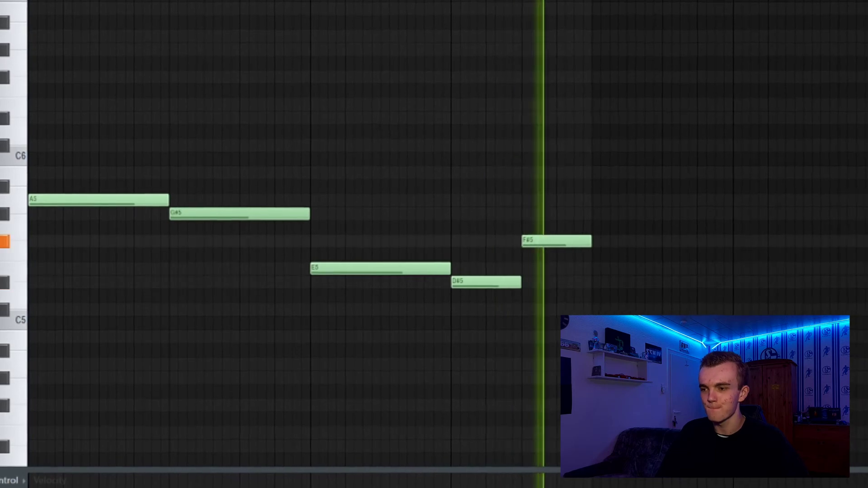
{"action": "key", "text": "F9"}
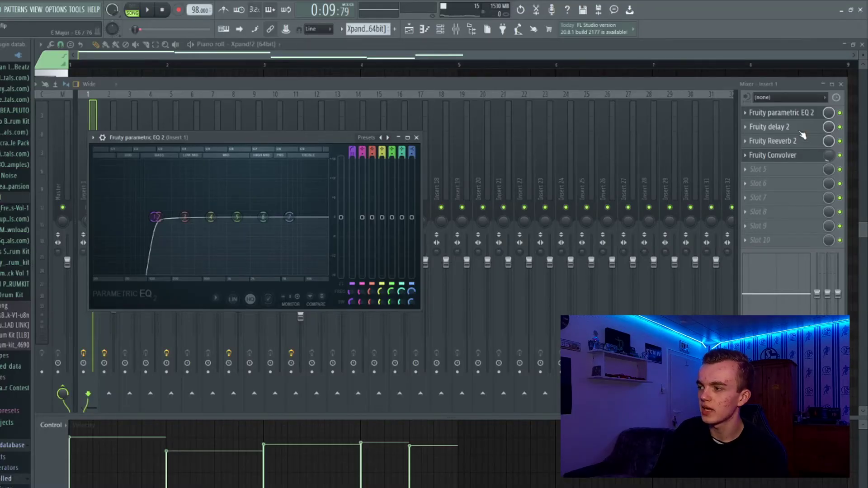
Show Insert 1's ping-pong Fruity delay 2 and browse the TIME knob's preset options
{"action": "left_click", "coordinate": [802, 132]}
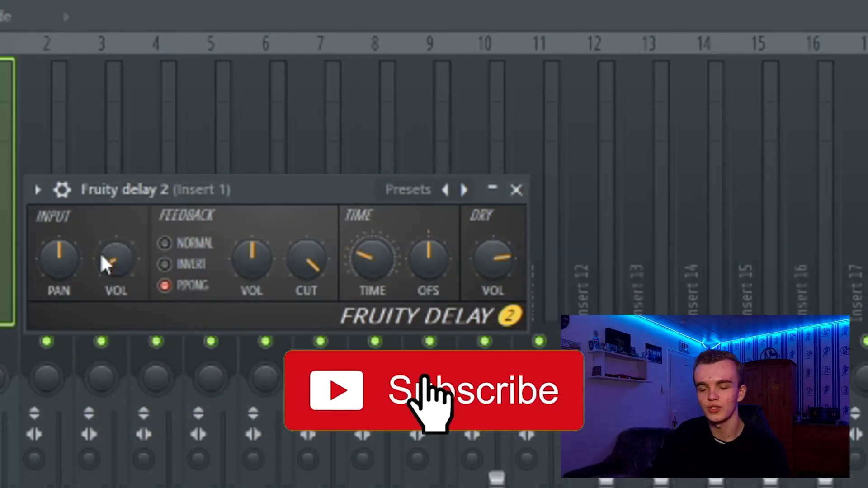
{"action": "right_click", "coordinate": [368, 272]}
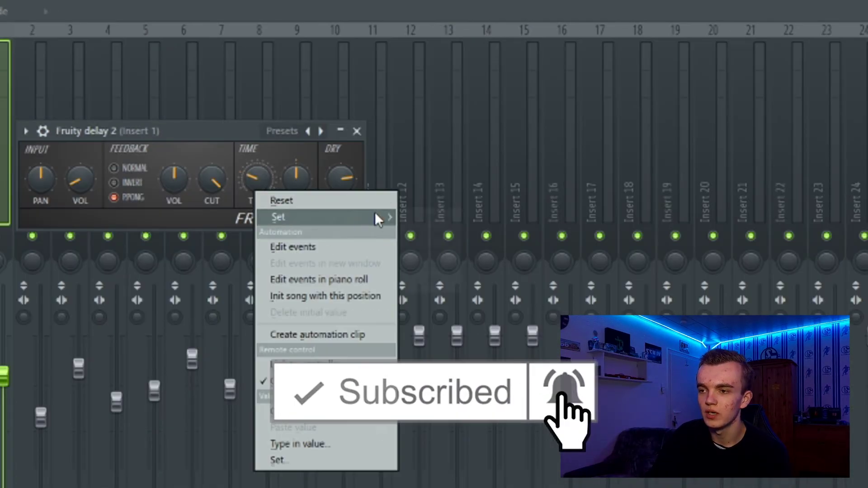
{"action": "left_click", "coordinate": [155, 208]}
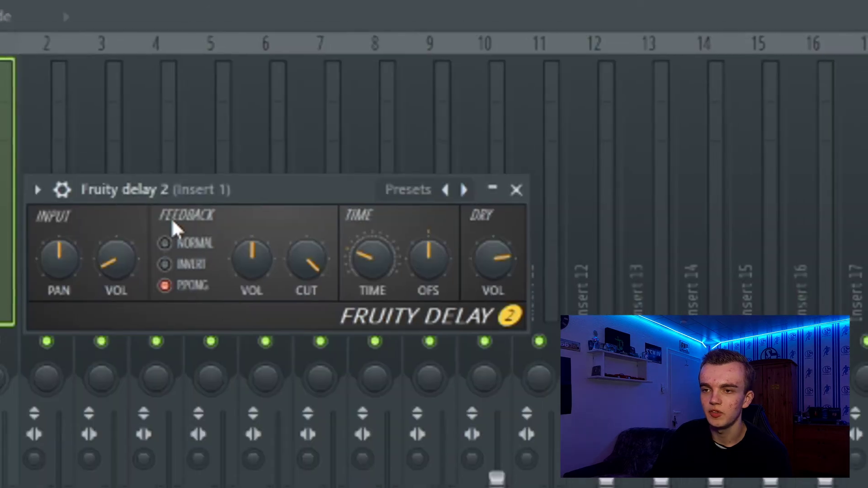